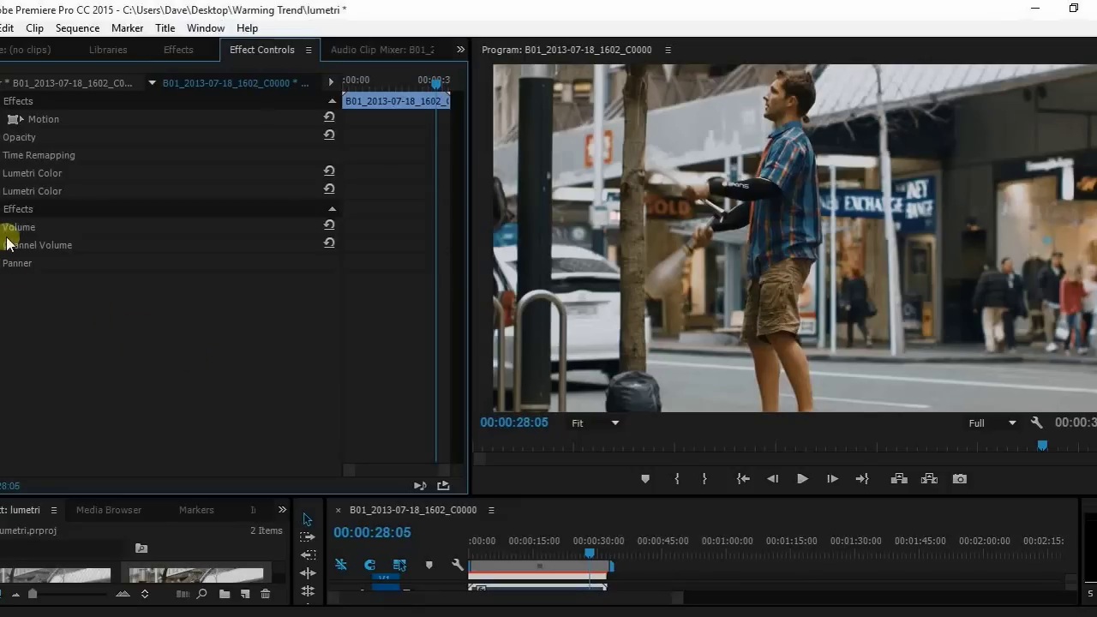
Step: Expand the second Lumetri Color effect in Effect Controls and scroll through its sections
left_click(3, 191)
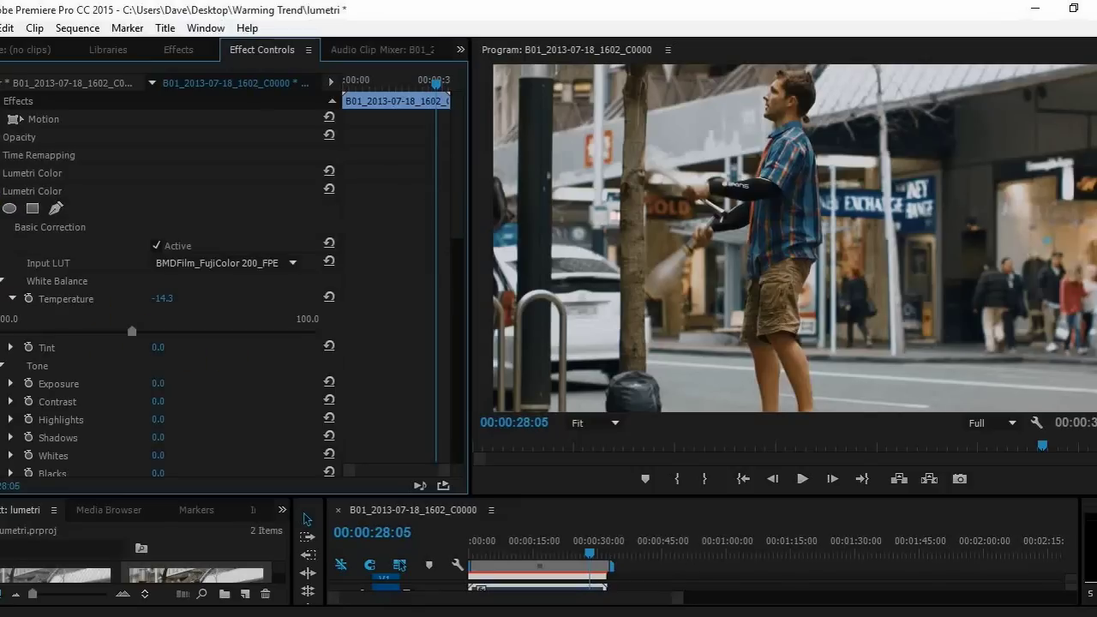
scroll(454, 238, "down", 1)
scroll(455, 240, "down", 14)
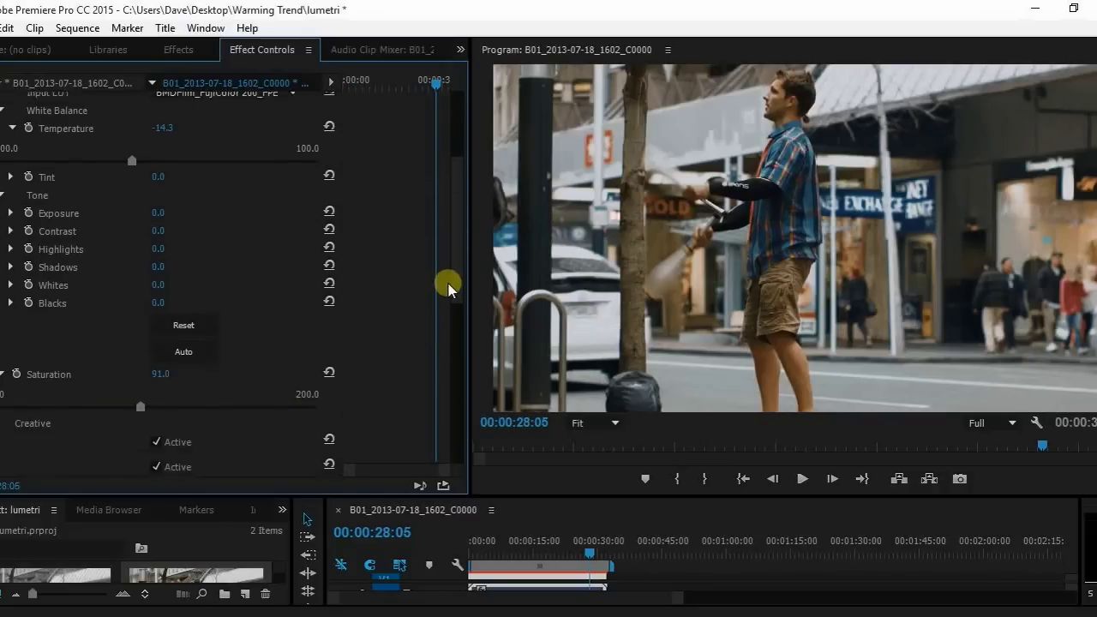
scroll(431, 404, "down", 4)
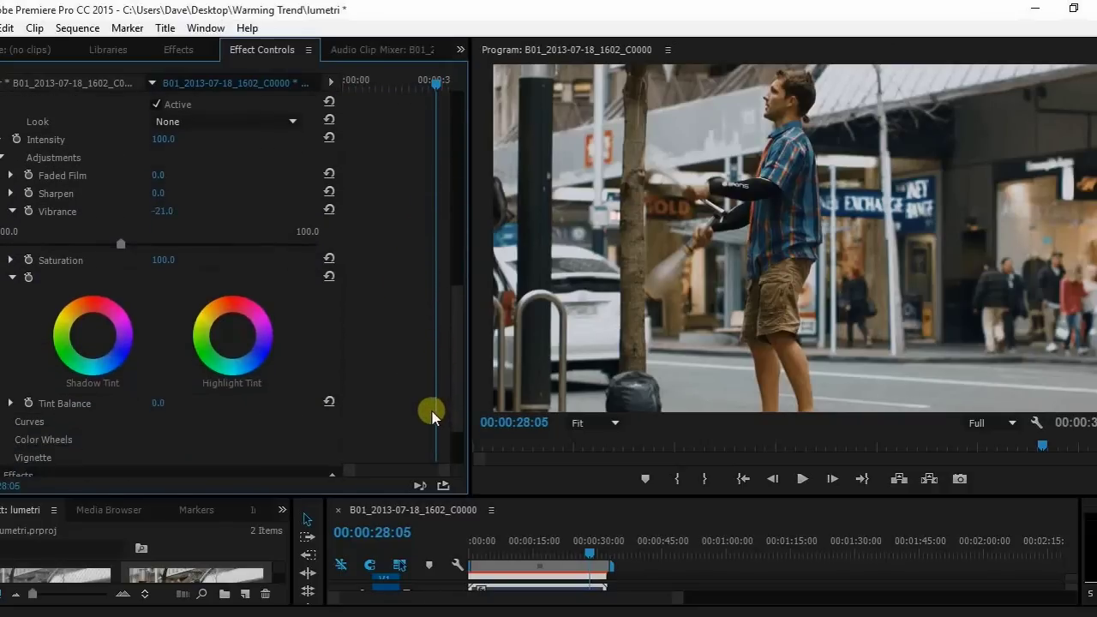
scroll(451, 306, "up", 15)
scroll(456, 244, "up", 2)
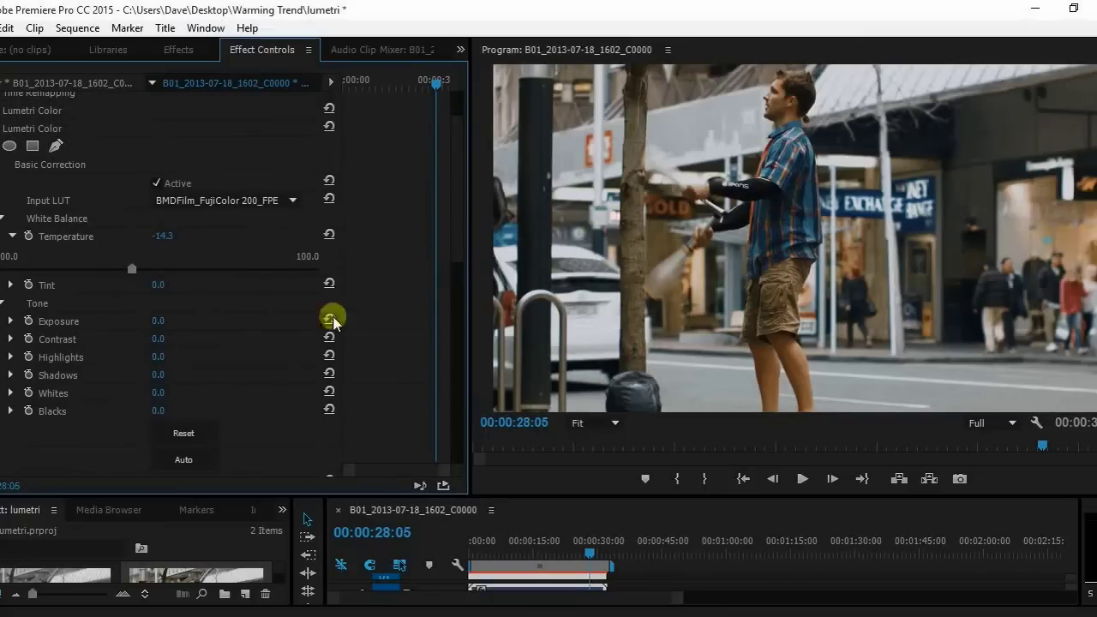
scroll(454, 257, "down", 3)
scroll(457, 278, "down", 1)
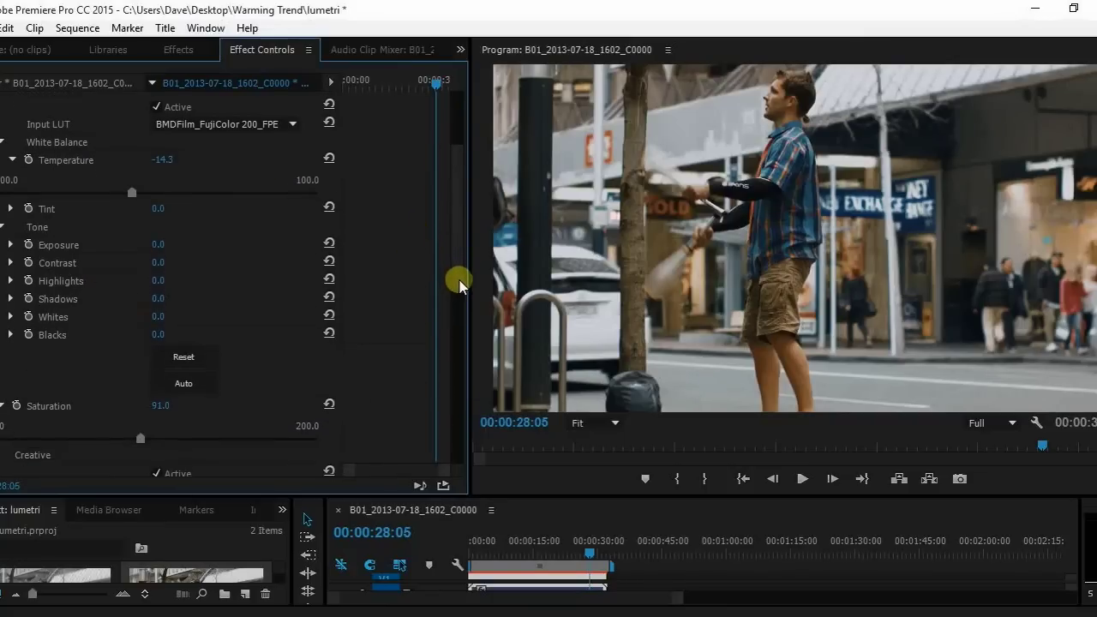
scroll(455, 257, "up", 4)
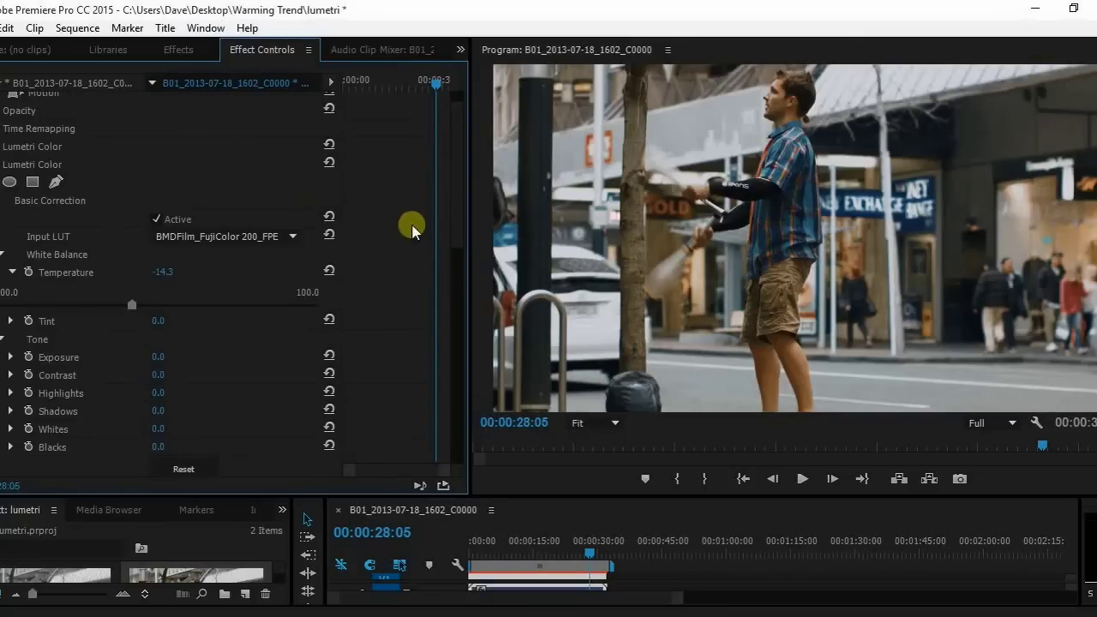
scroll(456, 221, "down", 4)
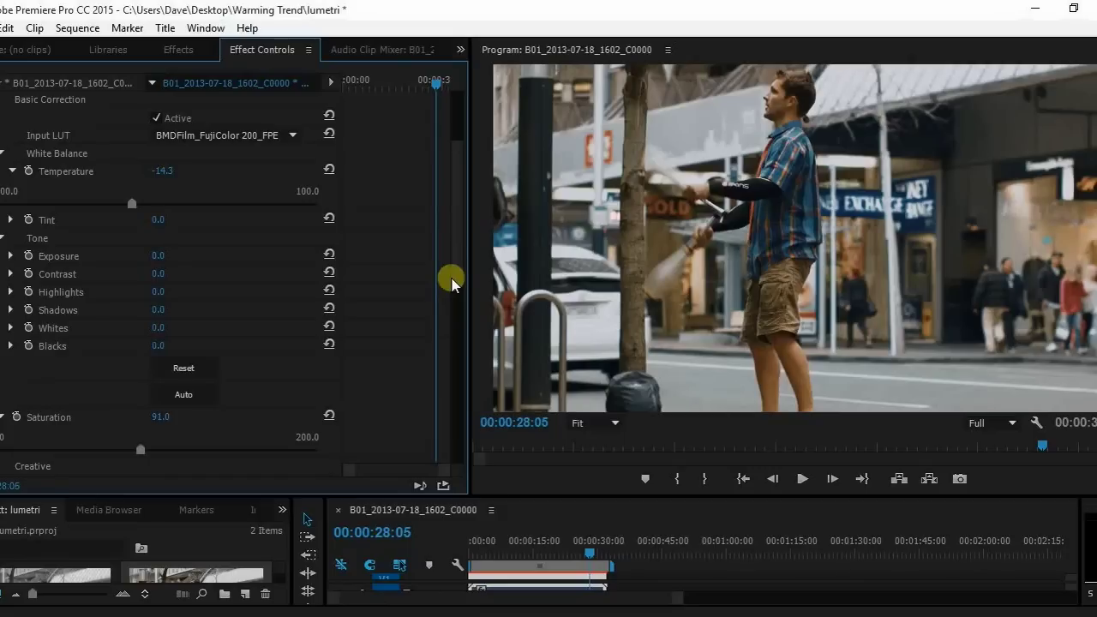
Step: Reveal the White Balance Tint slider, still at 0.0, in the second Lumetri Color
scroll(455, 275, "down", 3)
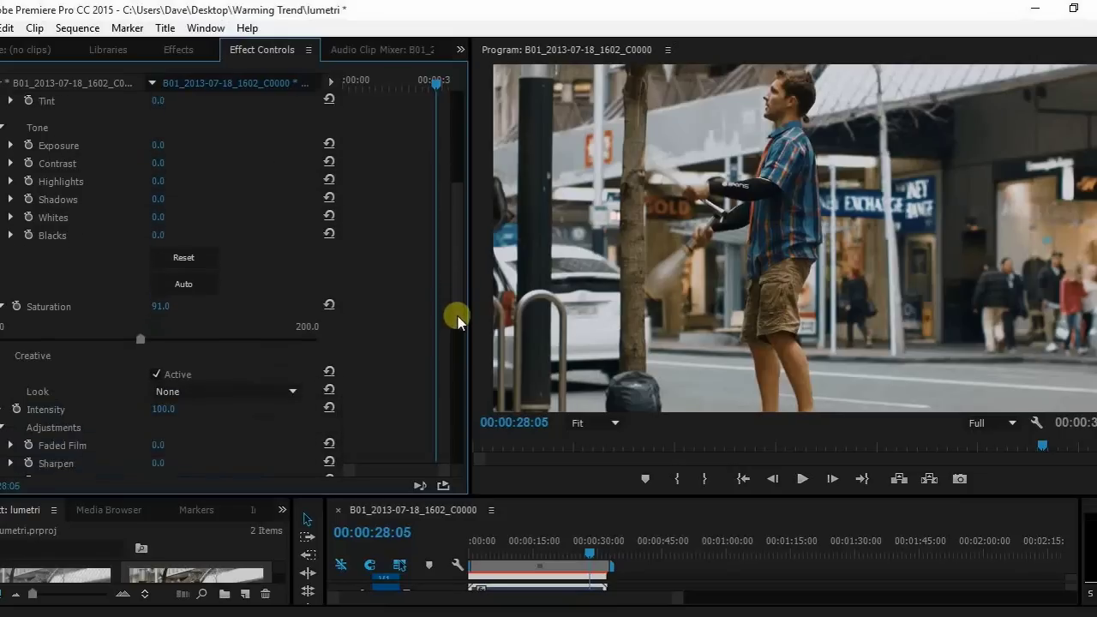
scroll(455, 319, "down", 9)
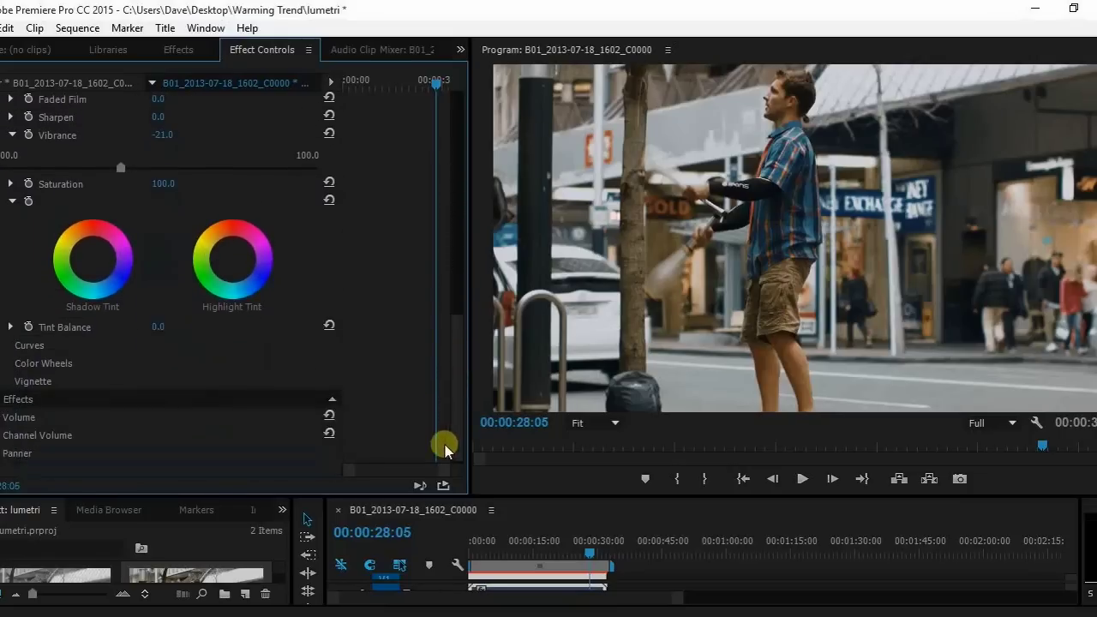
scroll(445, 449, "up", 12)
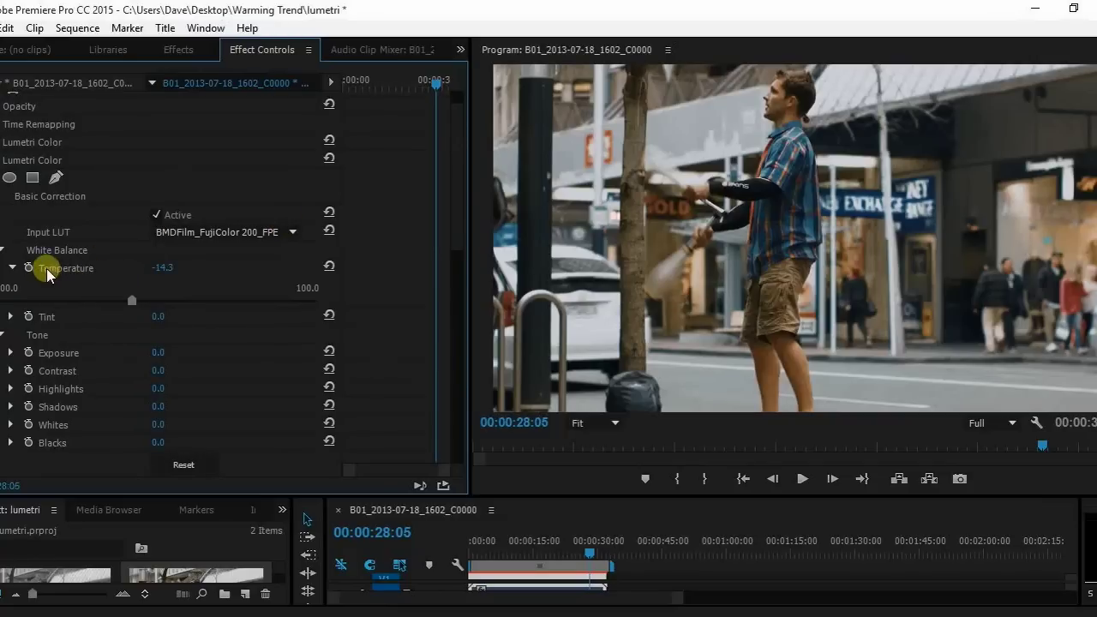
left_click(11, 315)
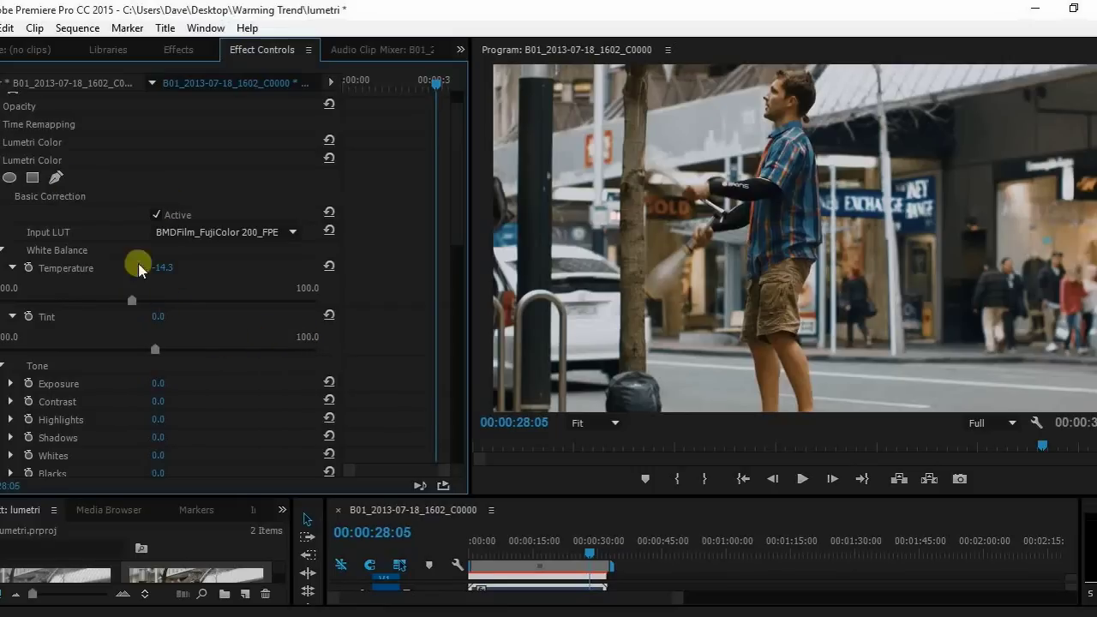
left_click(177, 49)
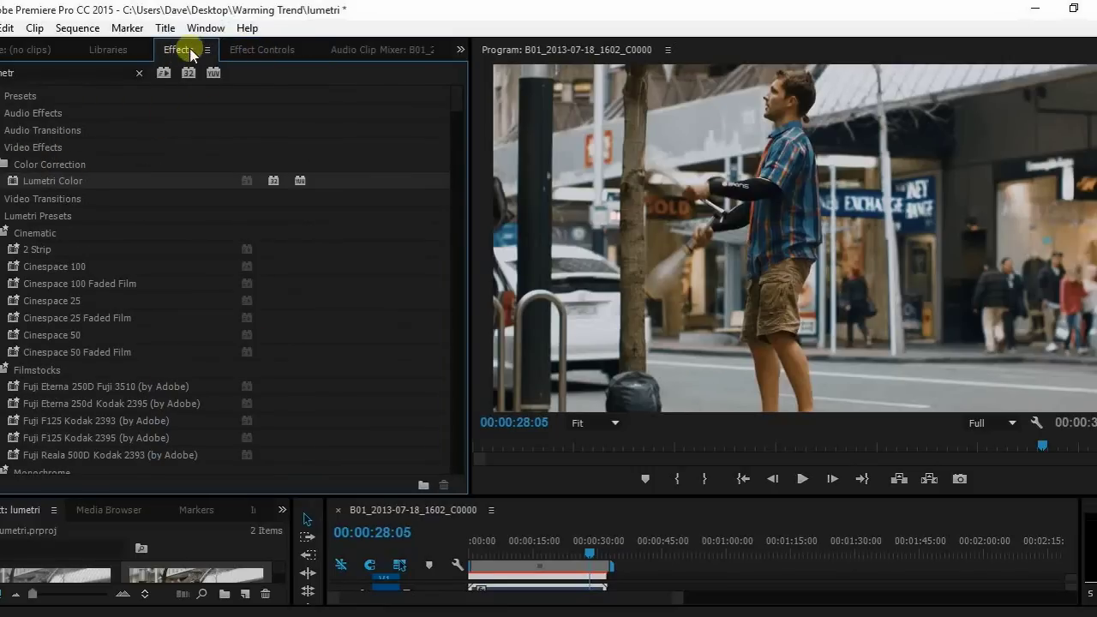
left_click(261, 47)
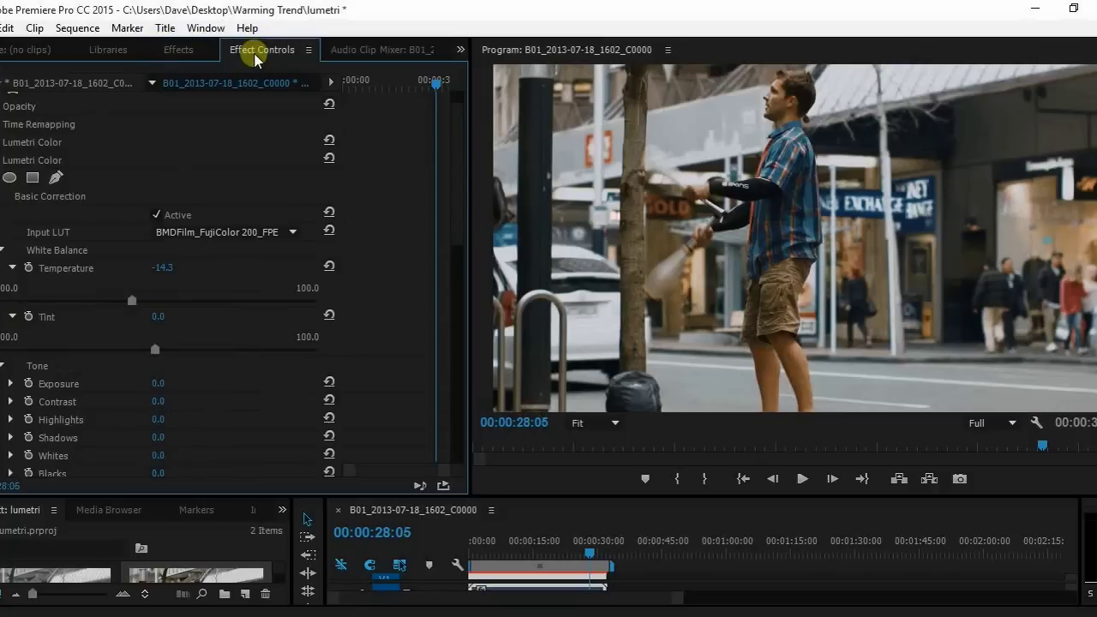
Step: Open the Lumetri Color panel via Window, collapse Vignette, expand Basic Correction and scroll down
left_click(206, 28)
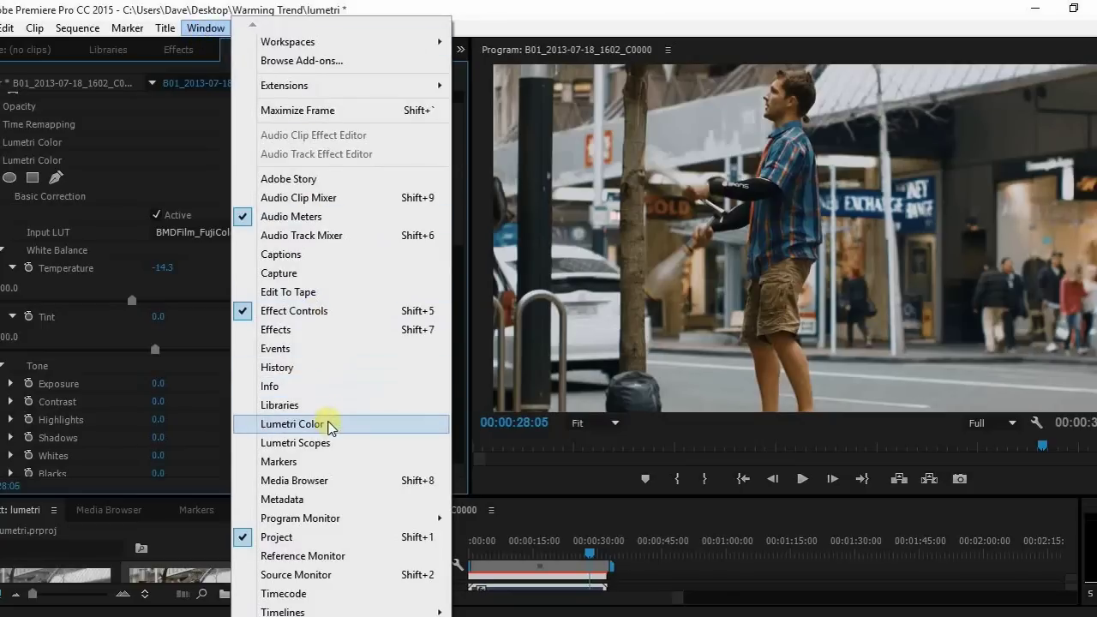
left_click(330, 426)
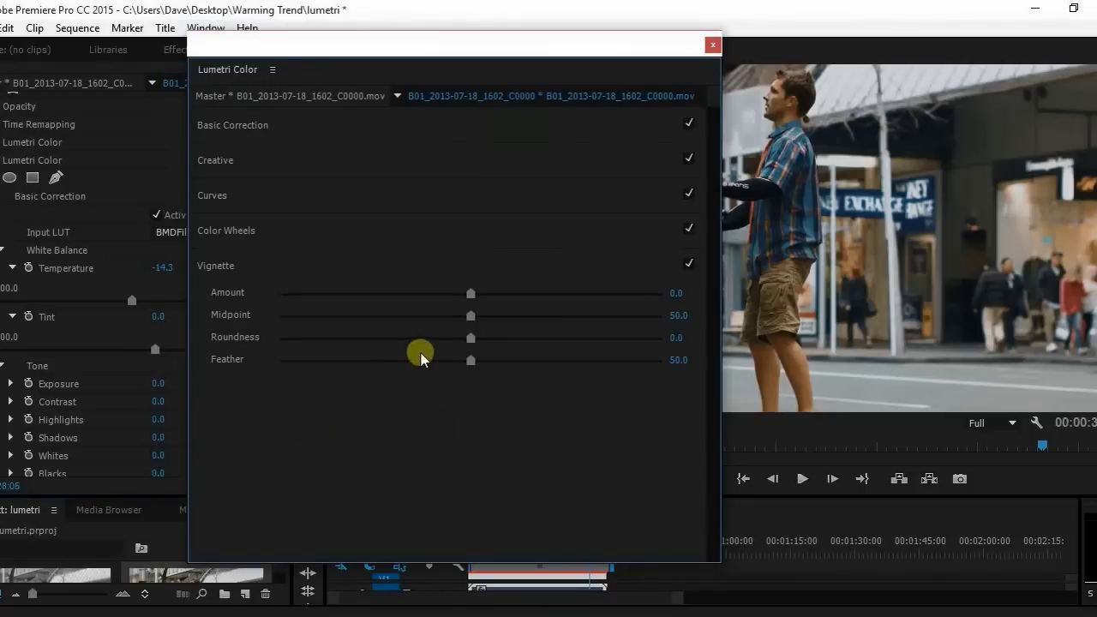
left_click(248, 266)
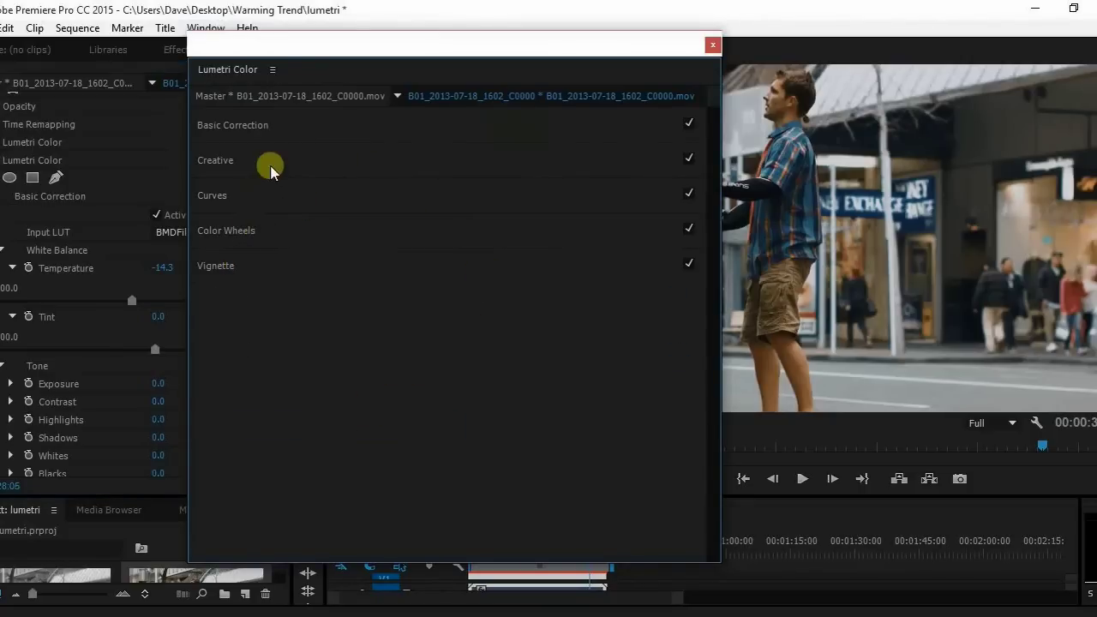
left_click(267, 133)
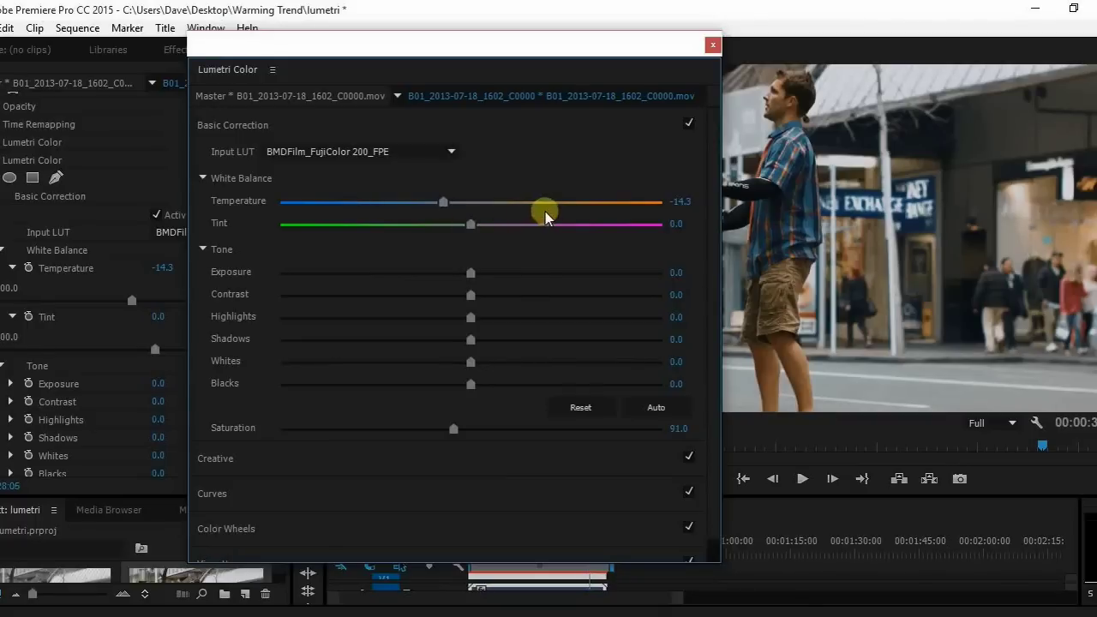
scroll(509, 335, "down", 6)
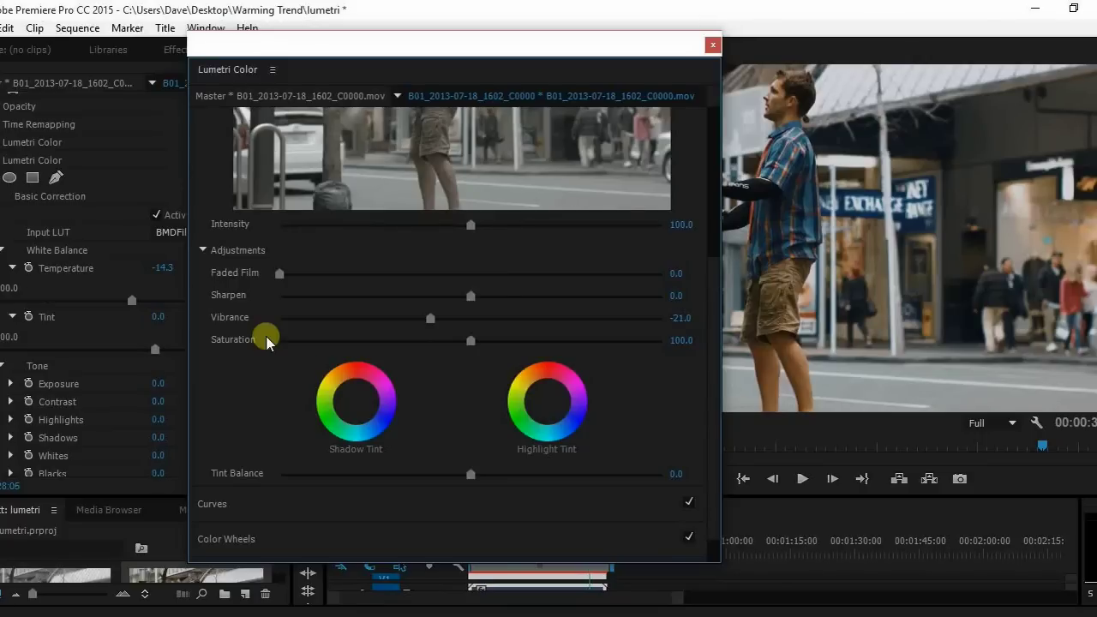
scroll(266, 342, "down", 1)
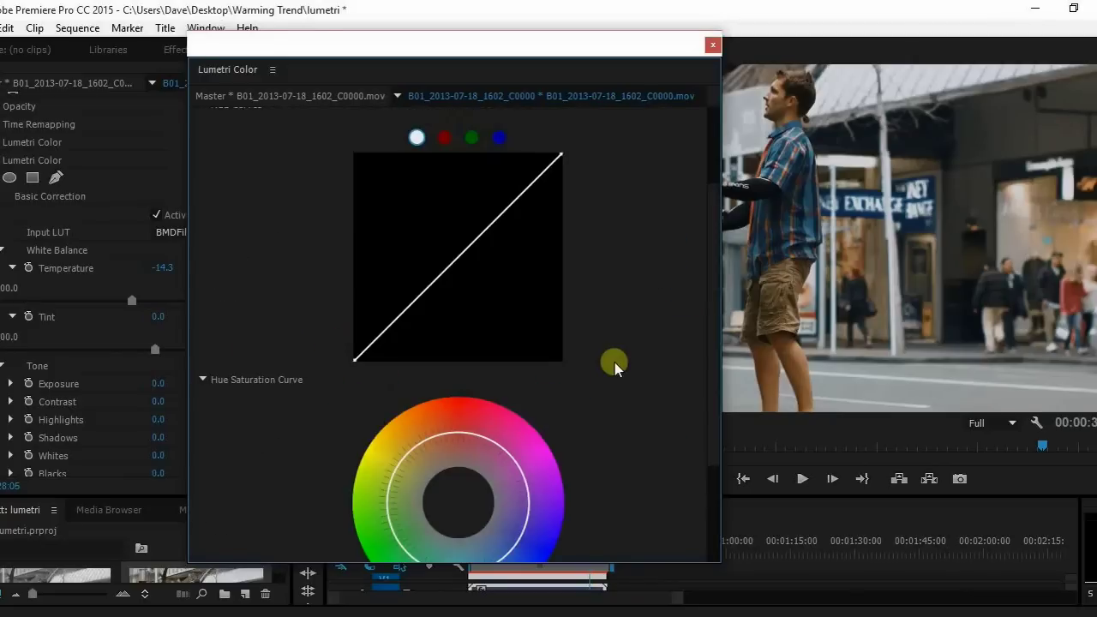
Step: Switch the RGB curve to the red, then blue channel and try bending the blue curve's top
scroll(612, 362, "up", 2)
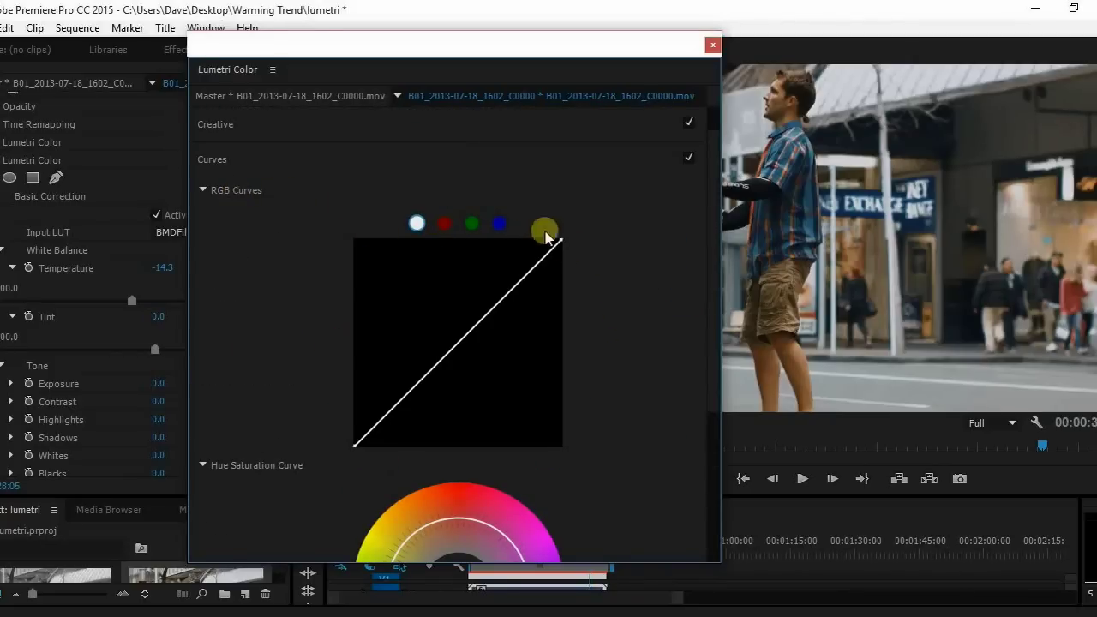
left_click(444, 222)
left_click(499, 222)
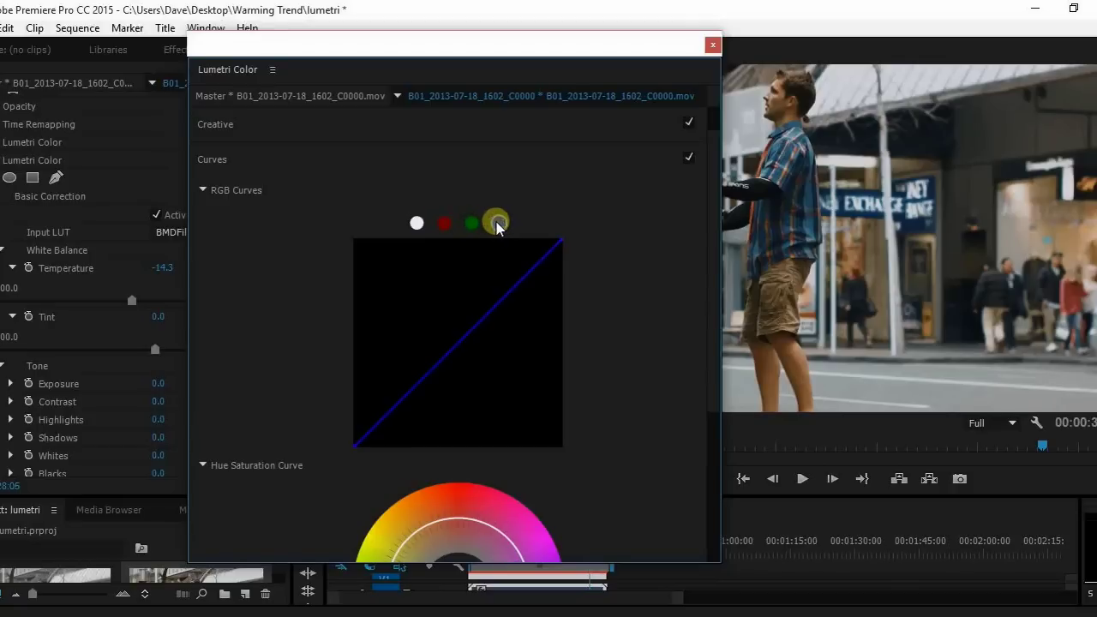
left_click_drag(559, 244, 573, 224)
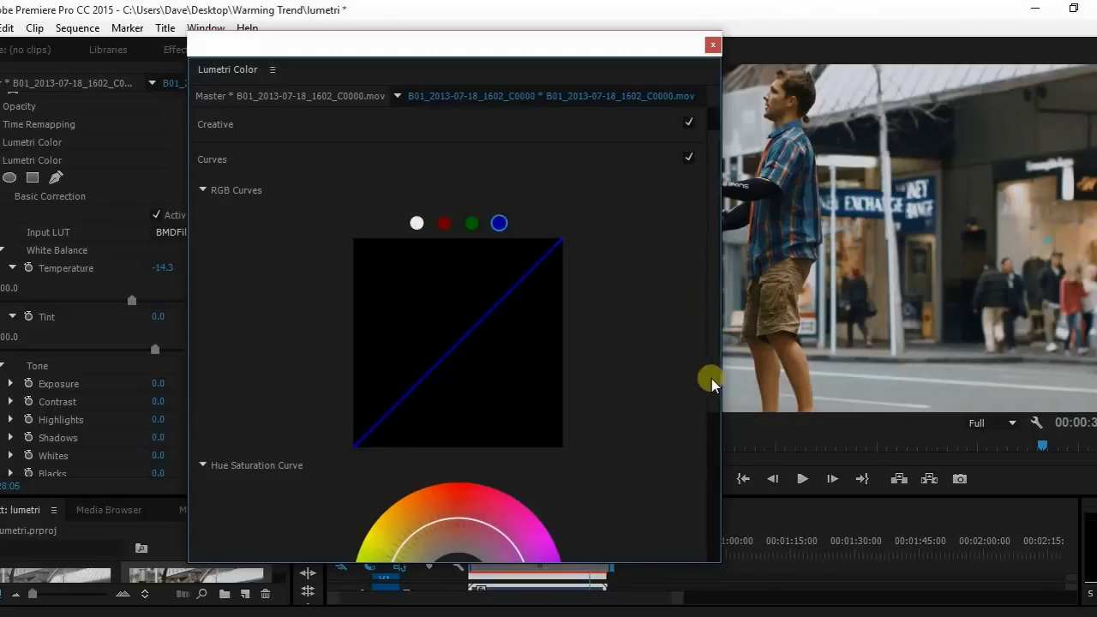
left_click_drag(711, 378, 697, 459)
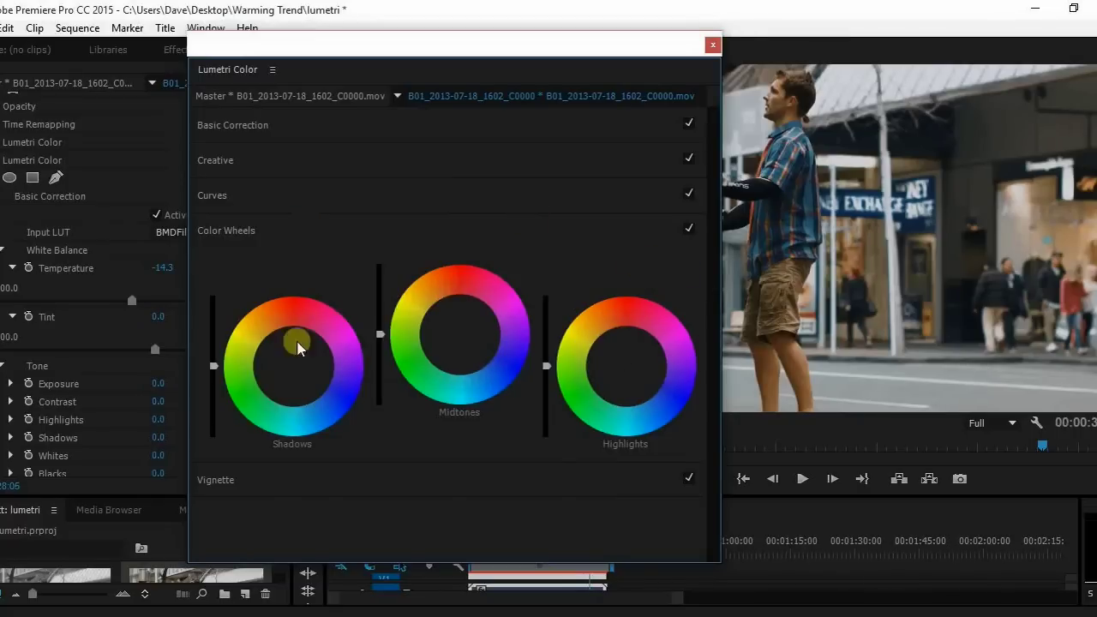
Step: Show the Vignette settings, then close the floating Lumetri Color window
left_click(246, 481)
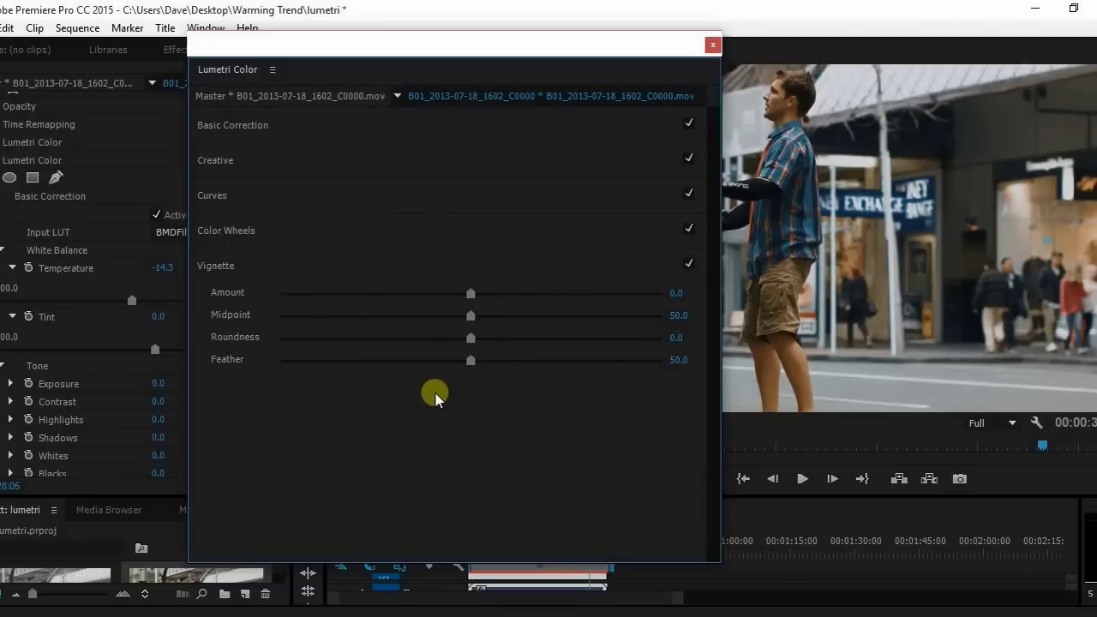
left_click(712, 45)
left_click(206, 28)
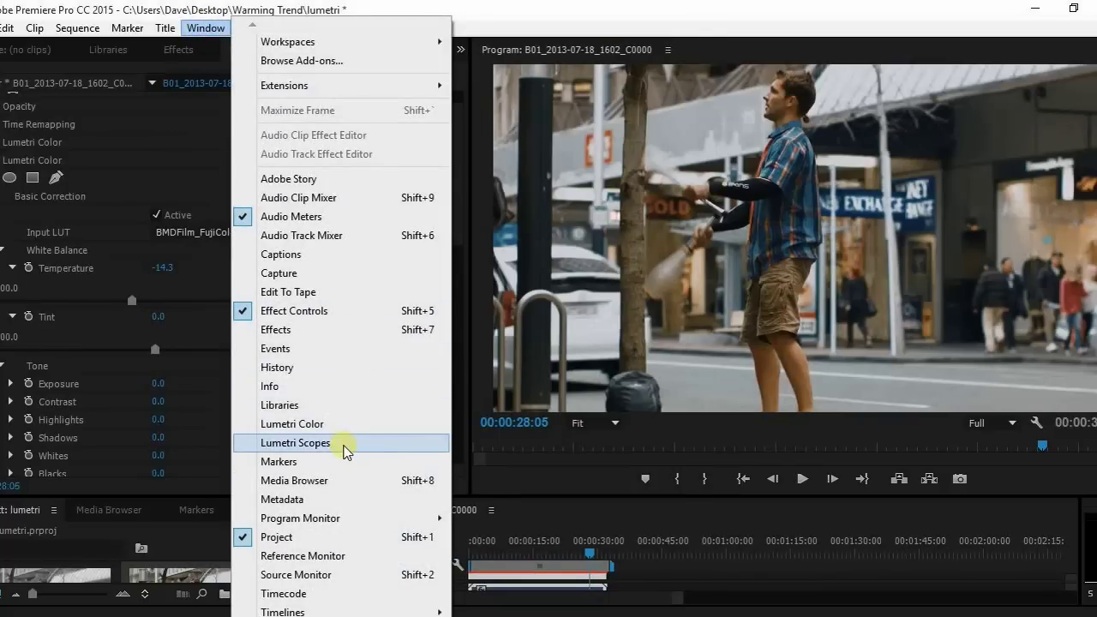
Step: Open Lumetri Scopes from the Window menu and move the floating panel to the upper left
left_click(205, 29)
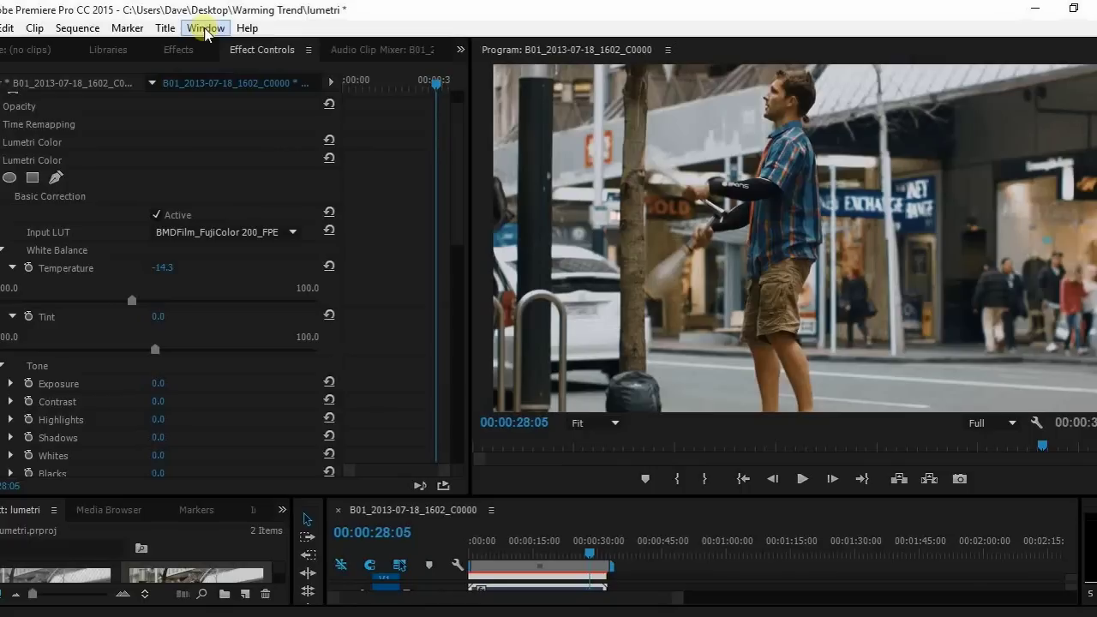
left_click(205, 29)
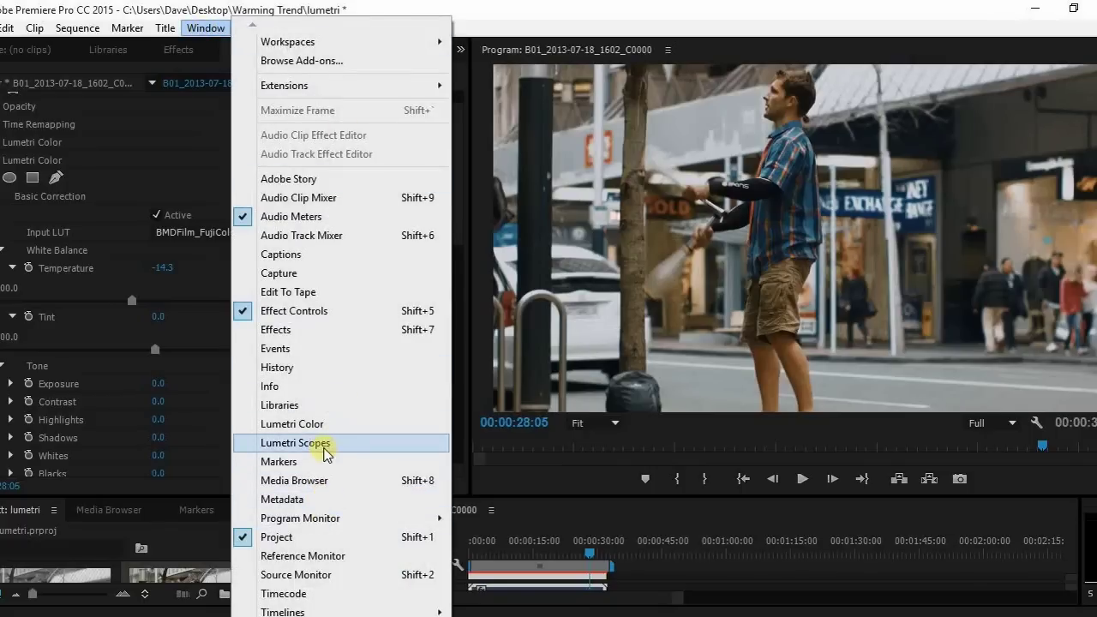
left_click(325, 444)
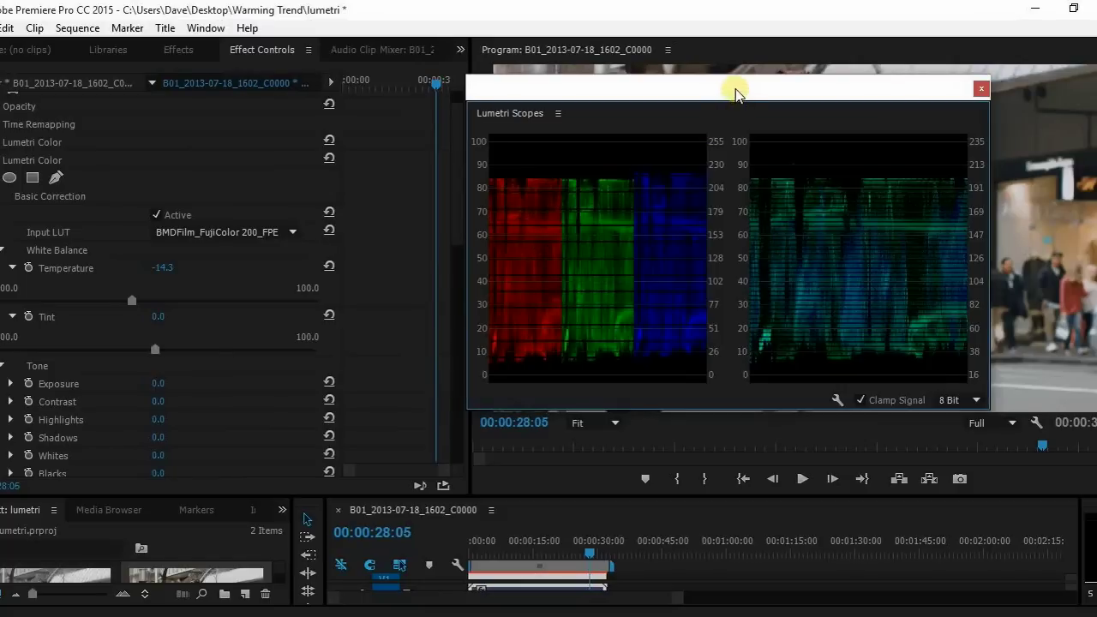
left_click_drag(735, 92, 267, 63)
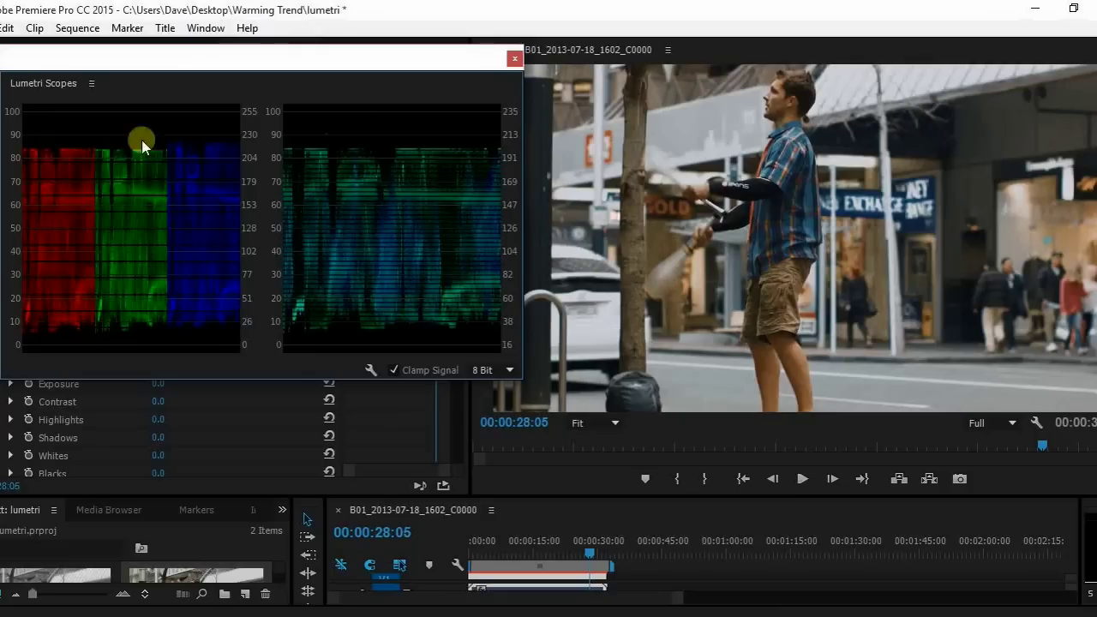
Step: Set the scopes' Waveform Type to RGB
left_click(91, 84)
left_click(382, 99)
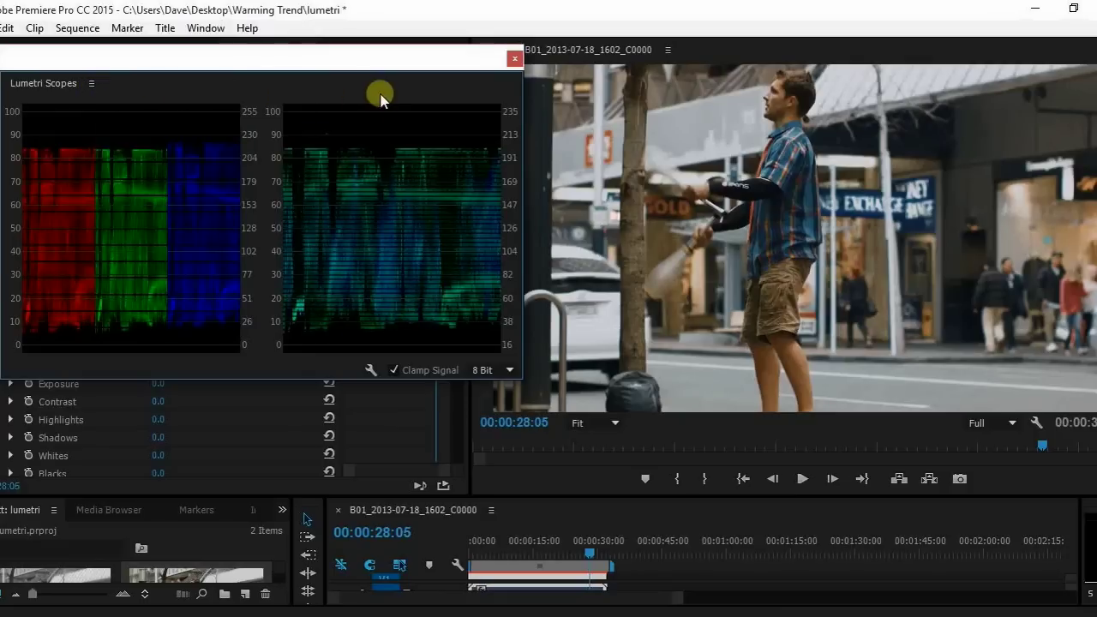
left_click(371, 371)
mouse_move(484, 545)
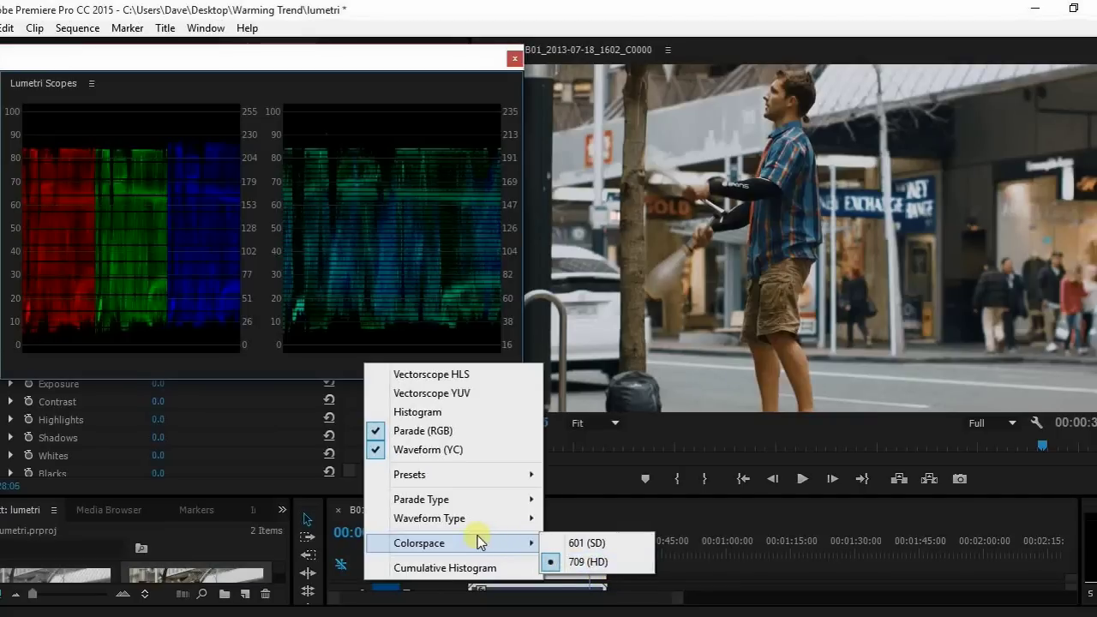
mouse_move(477, 512)
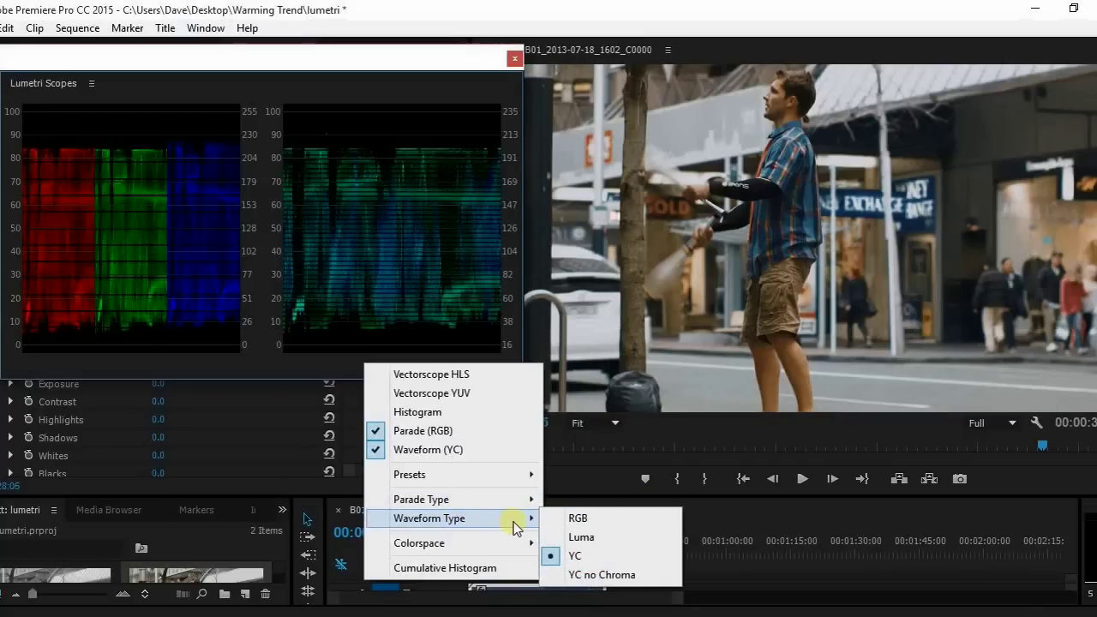
left_click(576, 518)
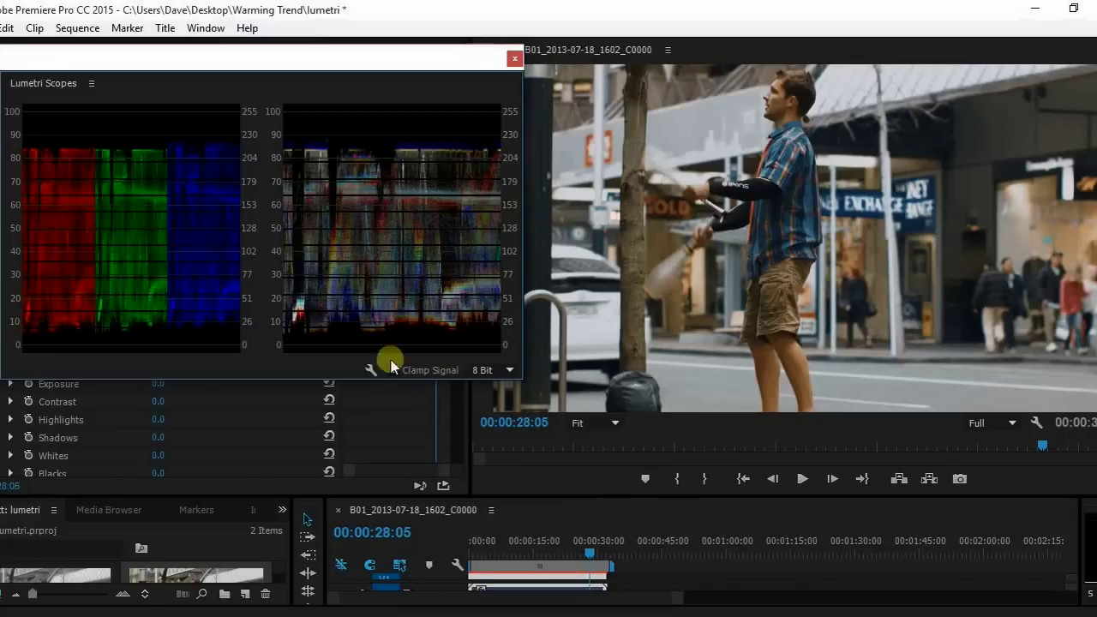
Step: Switch the waveform type to YC, then to grayscale Luma
left_click(370, 368)
mouse_move(486, 517)
left_click(576, 555)
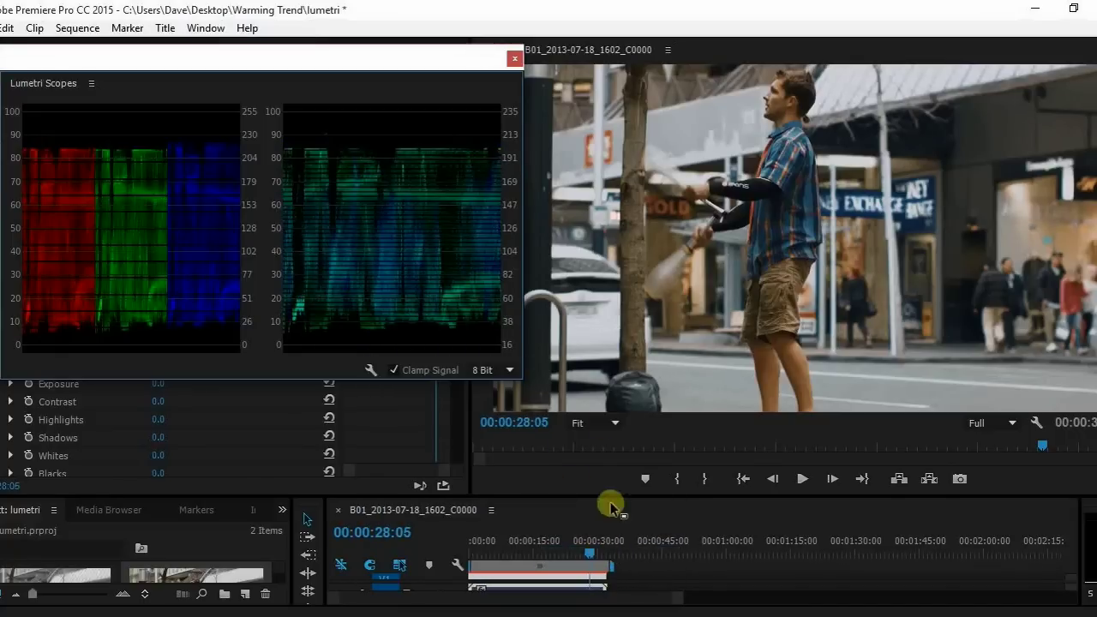
left_click(370, 369)
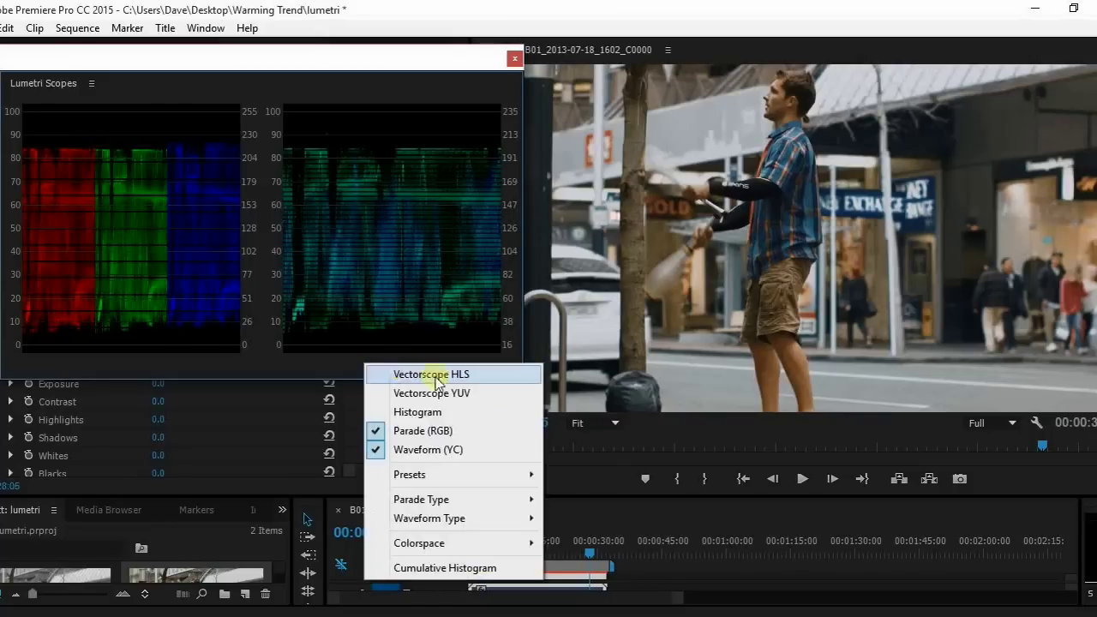
mouse_move(512, 519)
left_click(587, 538)
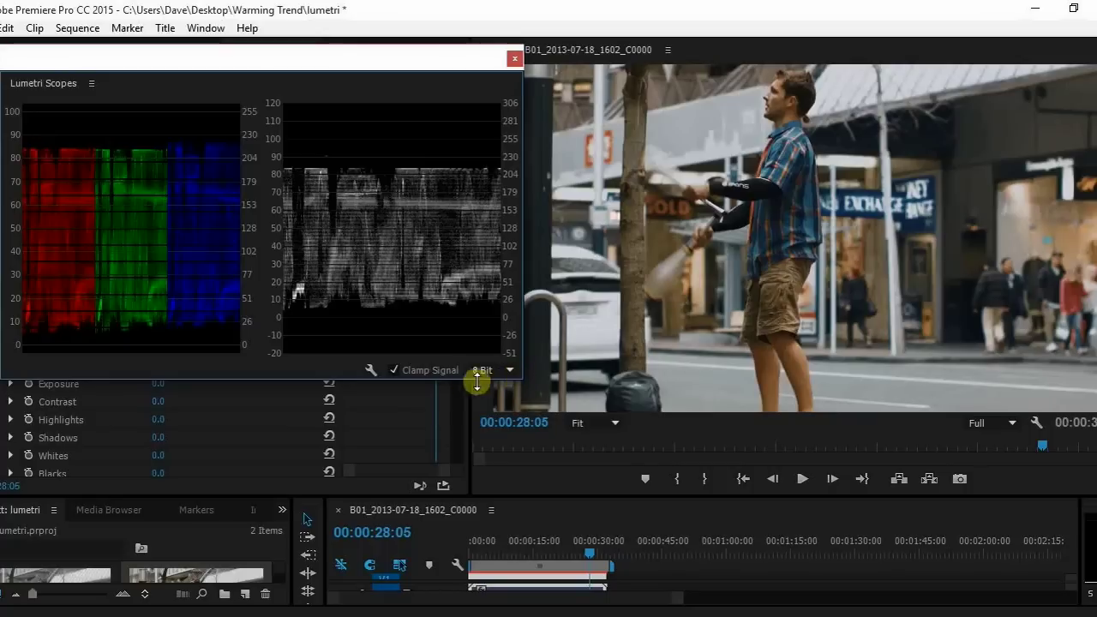
Step: Enlarge the scopes panel, add a YUV vectorscope, and nudge the panel upward
left_click_drag(448, 379, 724, 511)
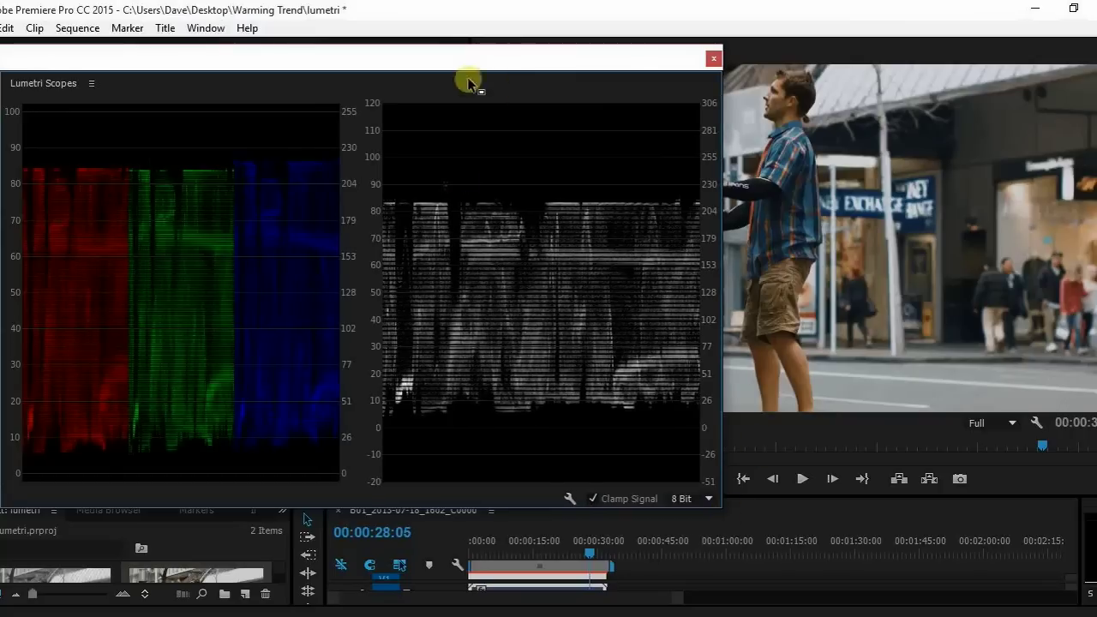
left_click(570, 500)
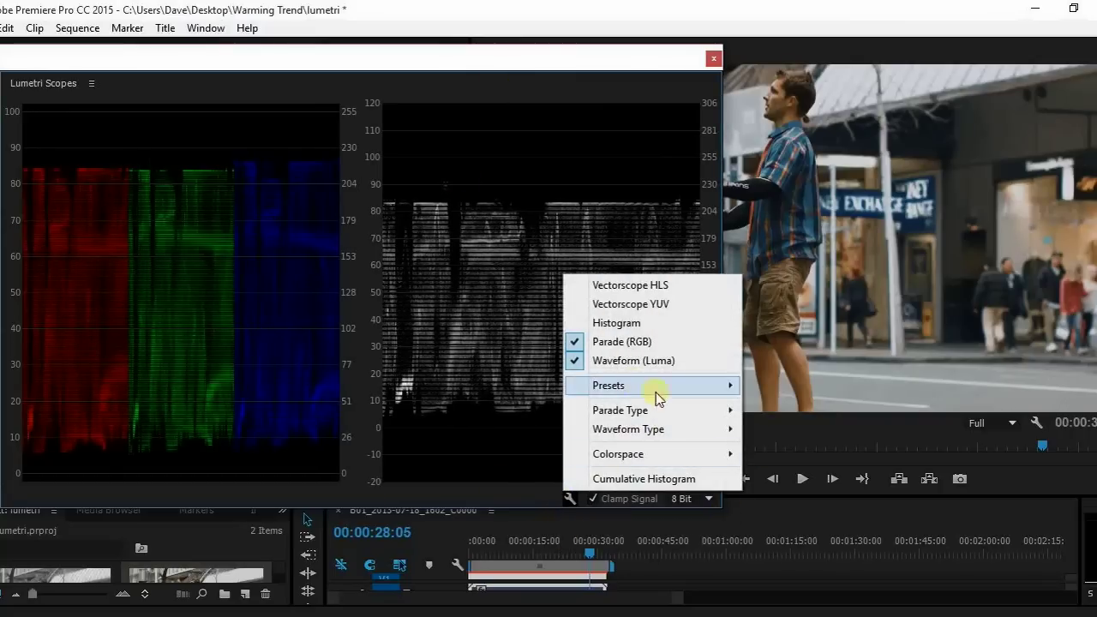
left_click(678, 305)
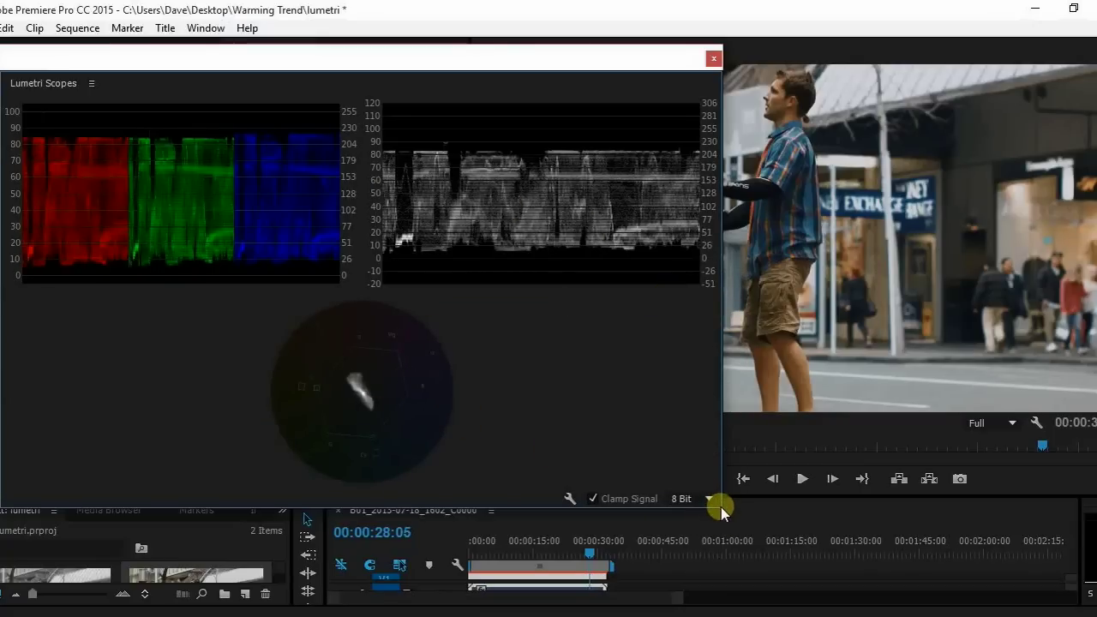
left_click_drag(721, 507, 715, 604)
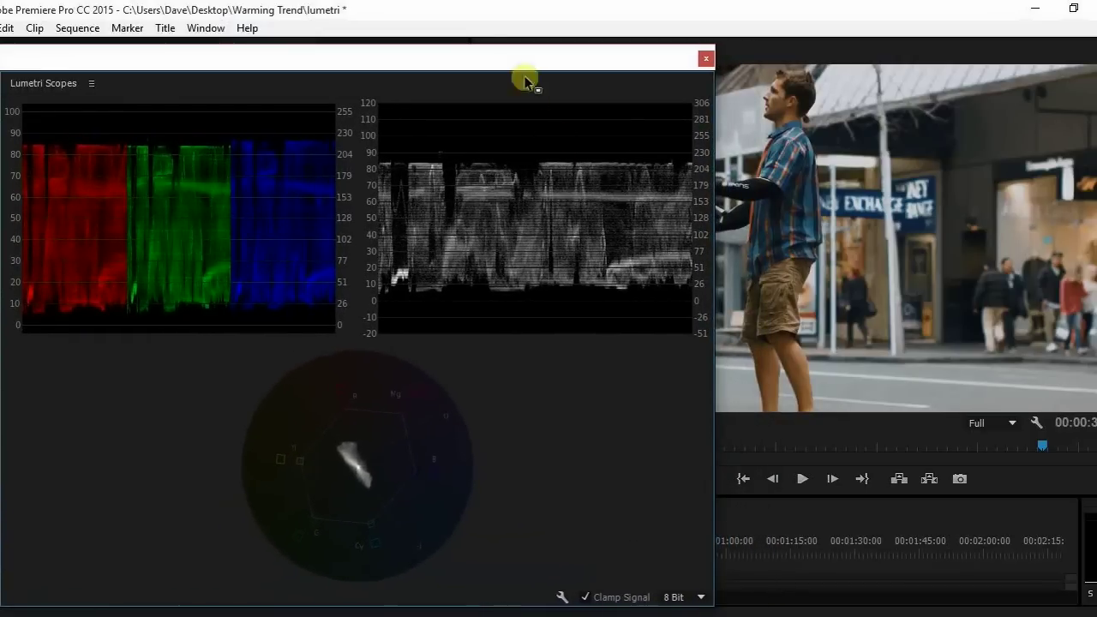
left_click_drag(526, 79, 527, 32)
right_click(480, 431)
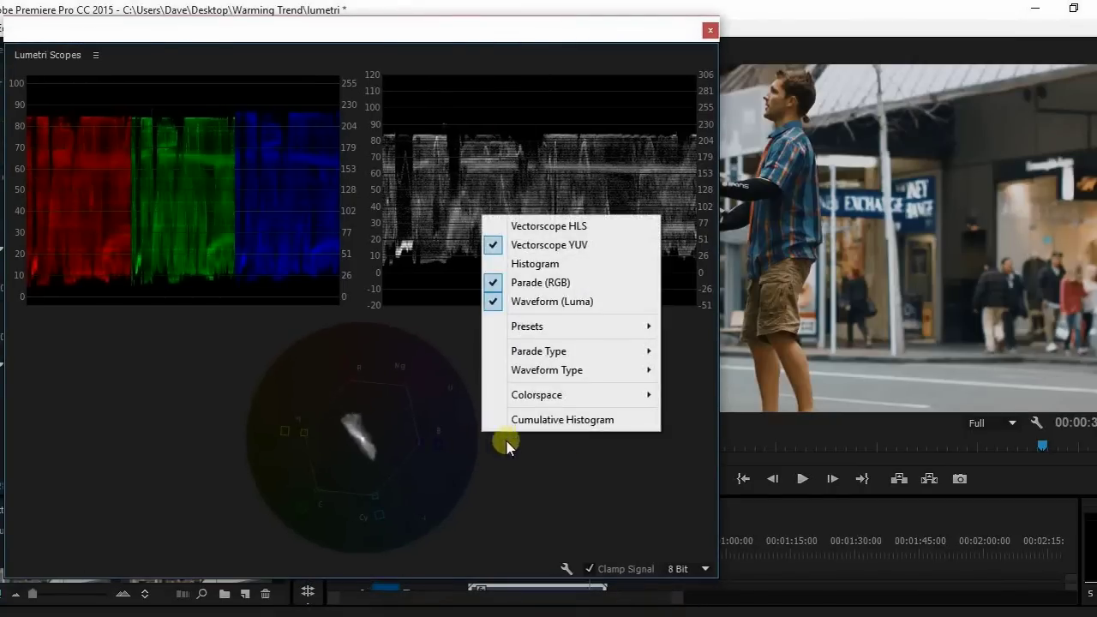
left_click(590, 229)
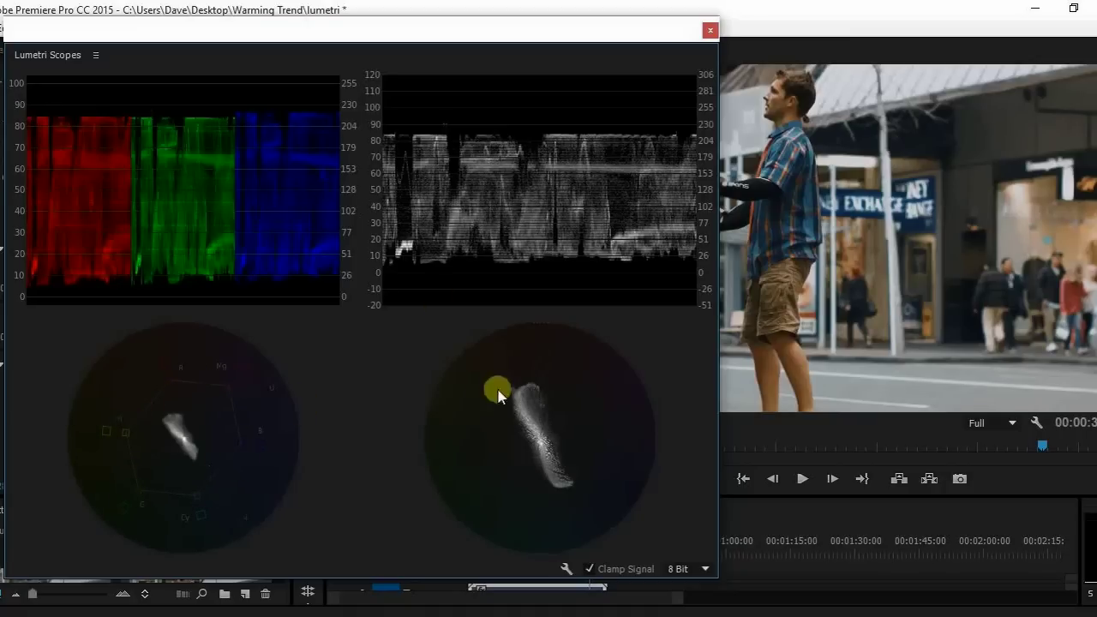
right_click(581, 377)
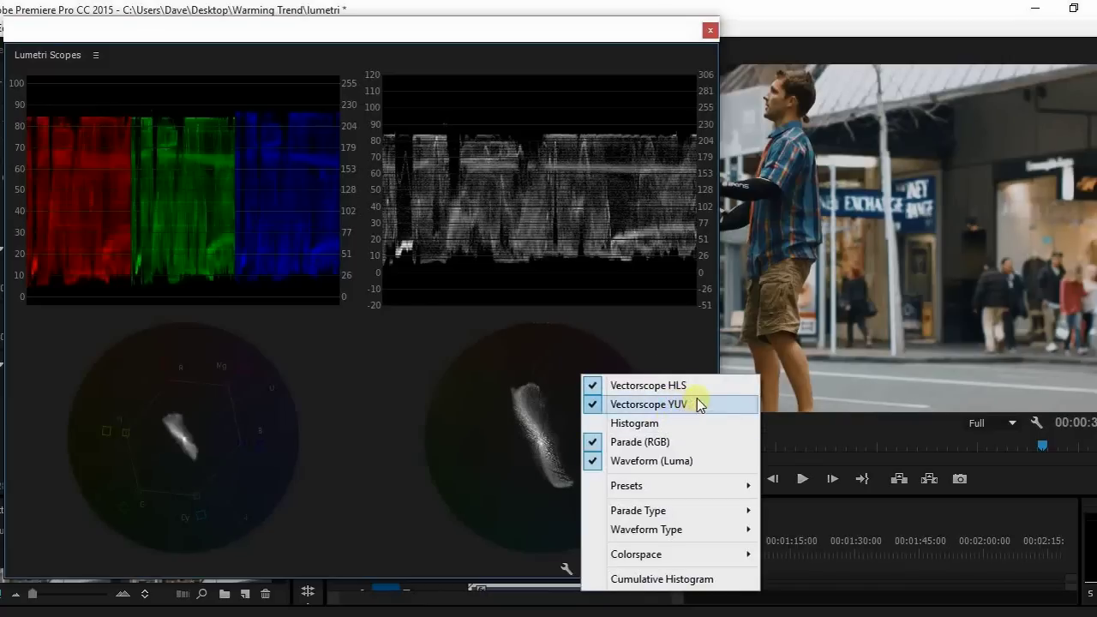
left_click(651, 386)
right_click(523, 398)
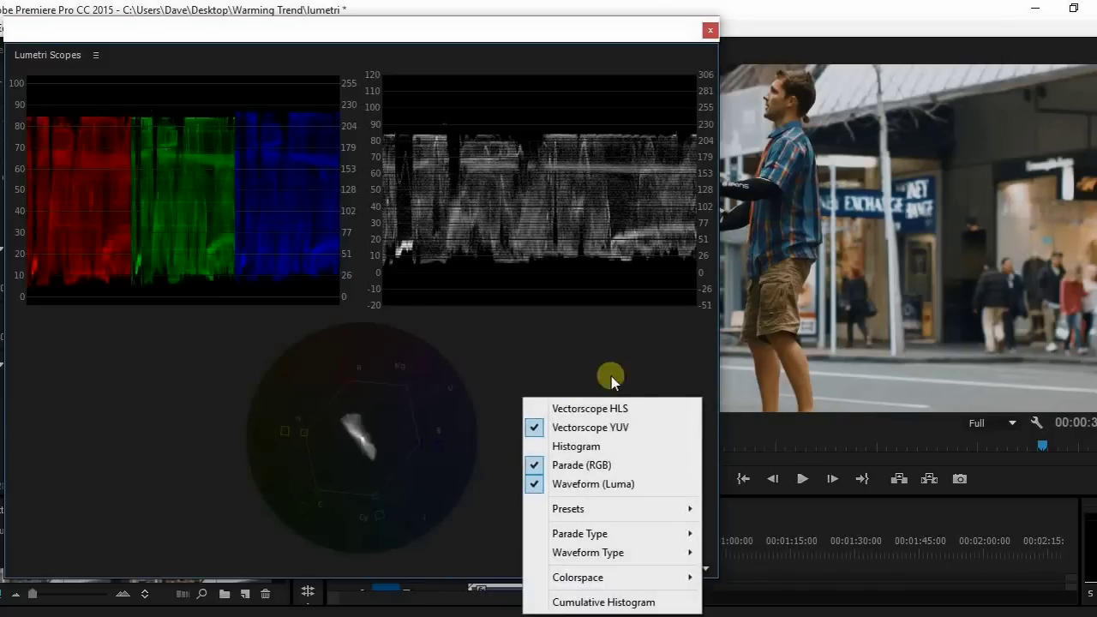
Step: Add a Histogram to the Lumetri Scopes and save the project with Ctrl+S
left_click(614, 449)
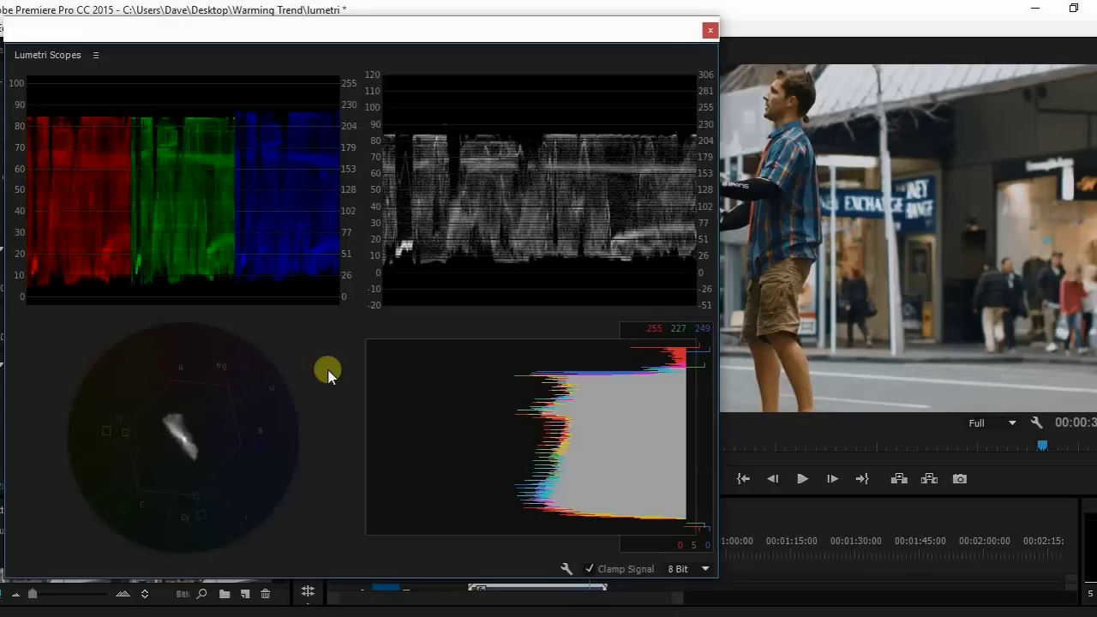
key("ctrl+s")
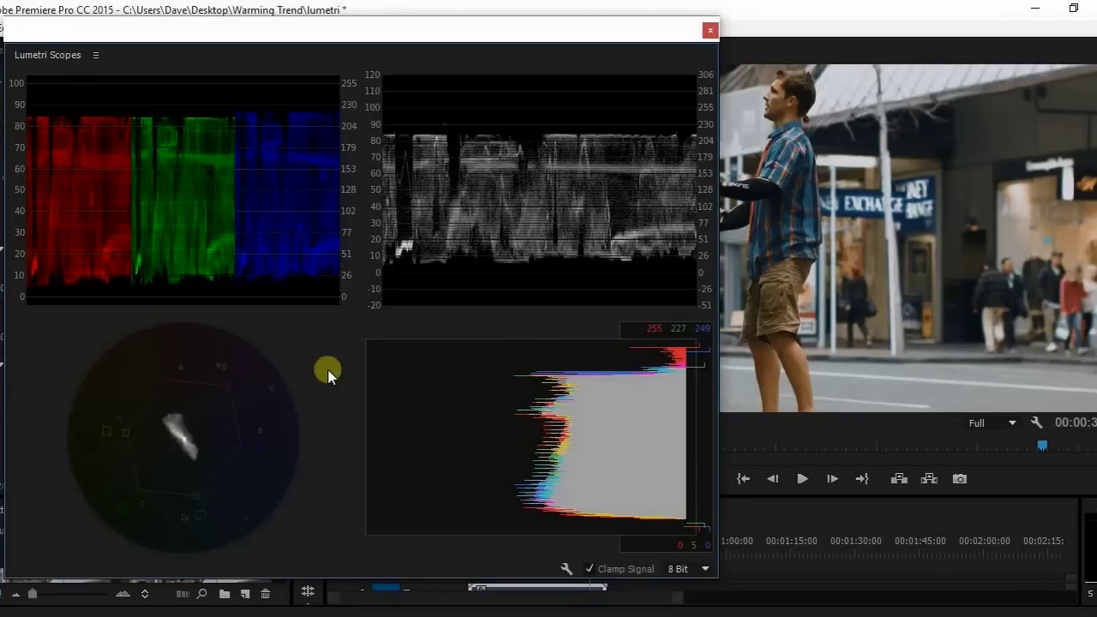